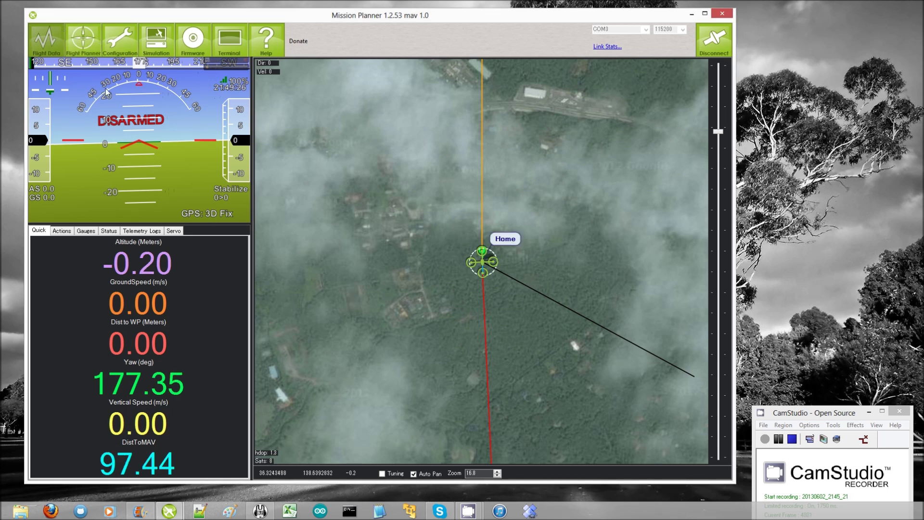
# In Flight Planner, read the copter's stored waypoints and accept resetting Home to the loaded coordinates.
pyautogui.click(87, 41)
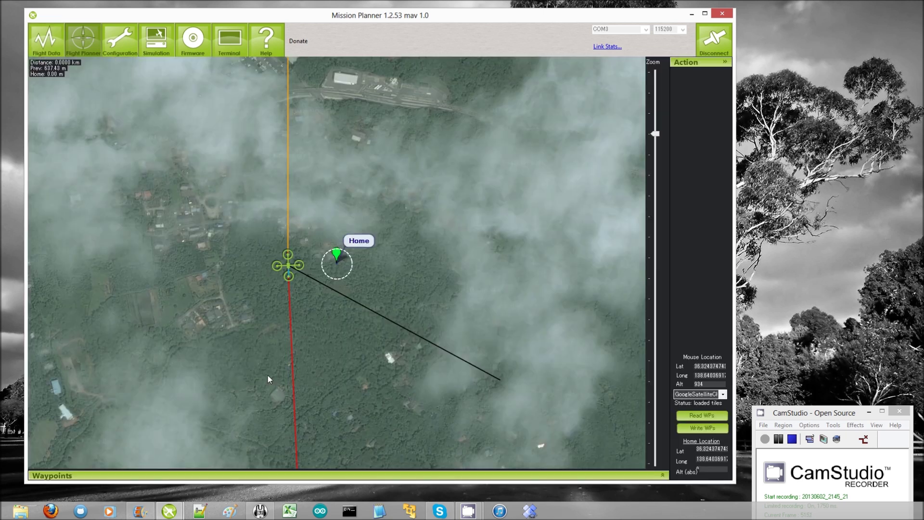
pyautogui.click(662, 475)
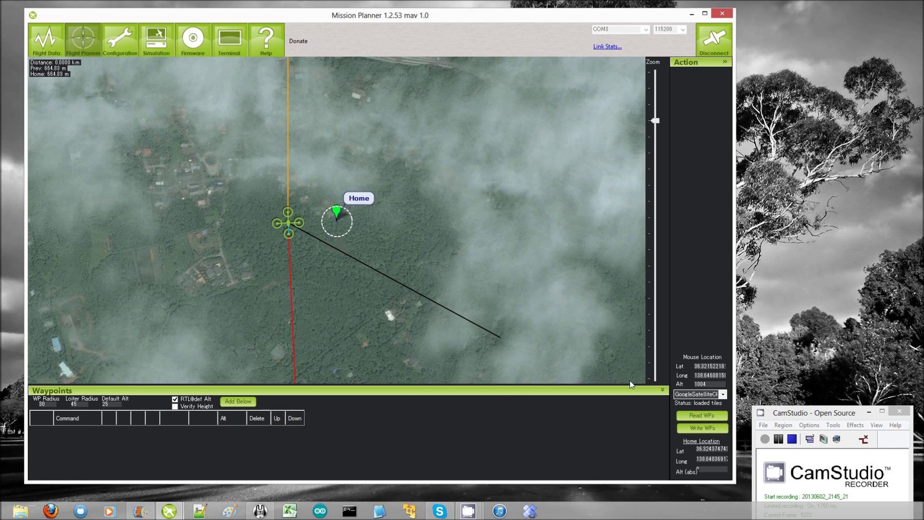
pyautogui.click(708, 416)
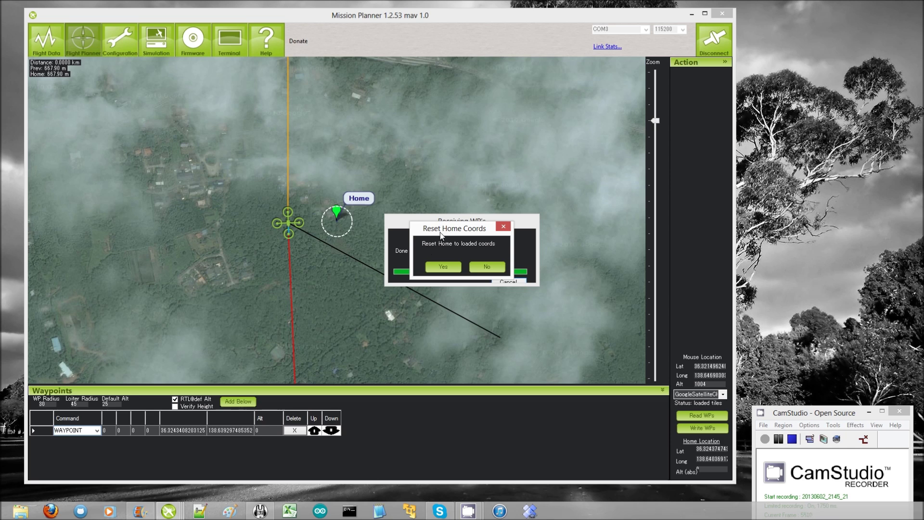
pyautogui.moveTo(440, 231); pyautogui.dragTo(429, 216)
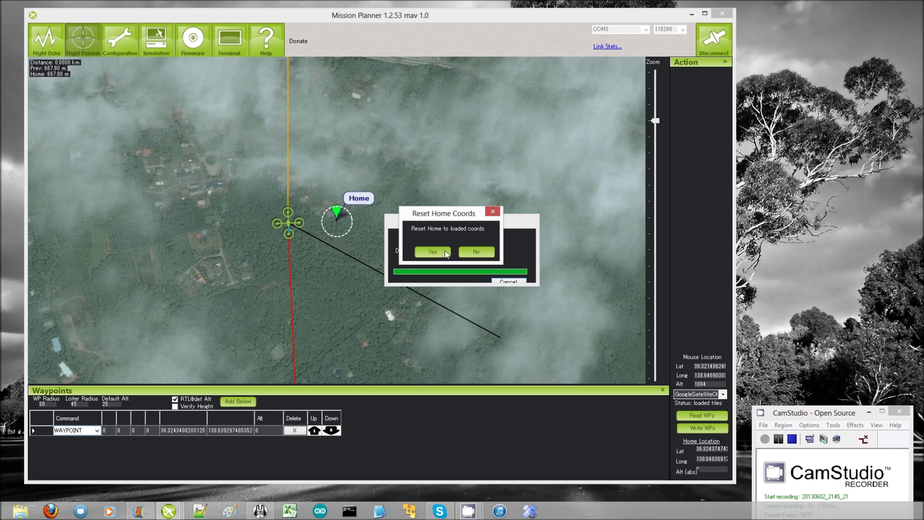
pyautogui.click(433, 251)
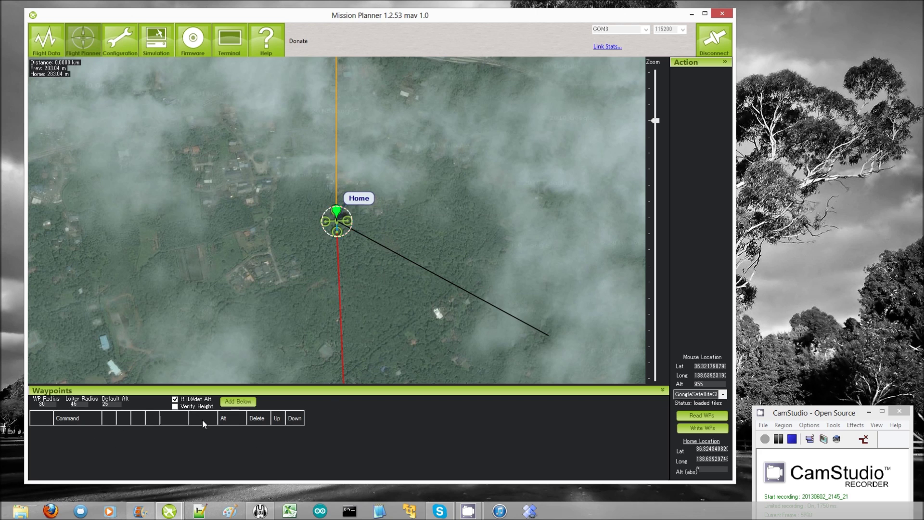
# Add a TAKEOFF command with altitude 25, then place a new waypoint south of Home.
pyautogui.click(237, 404)
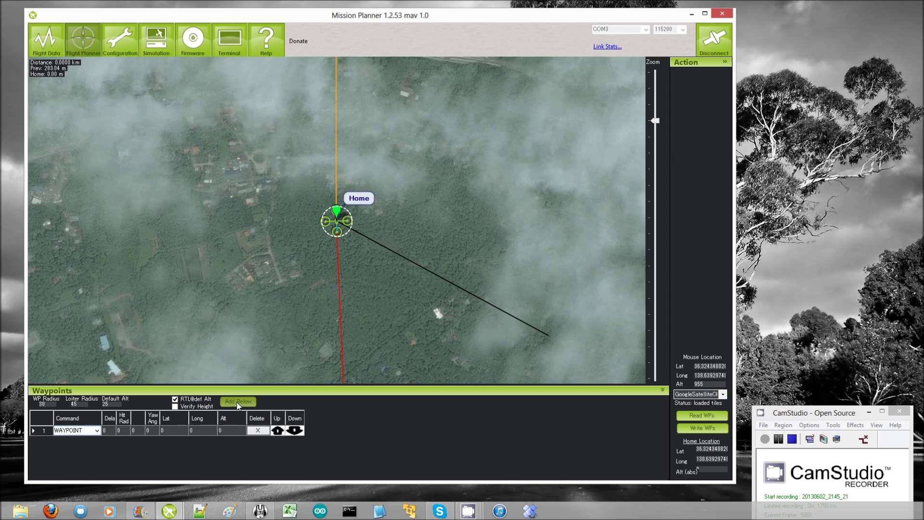
pyautogui.click(97, 430)
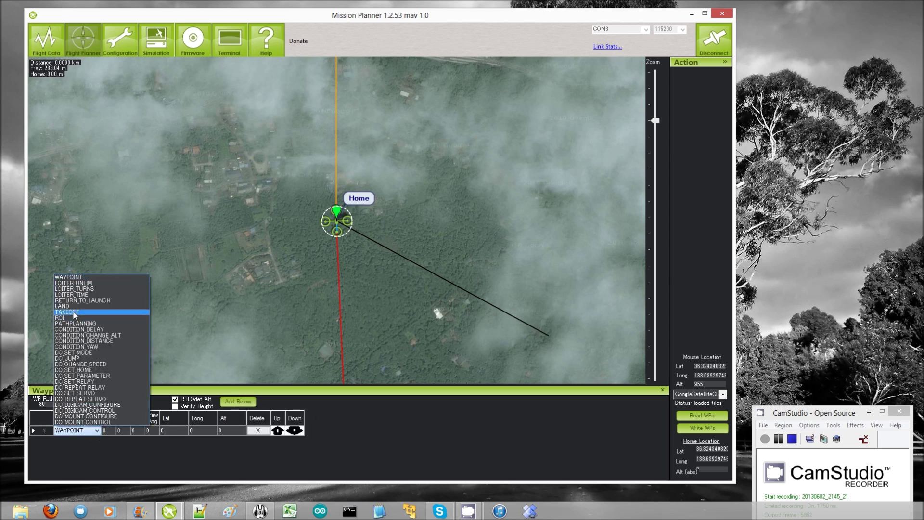
pyautogui.click(75, 312)
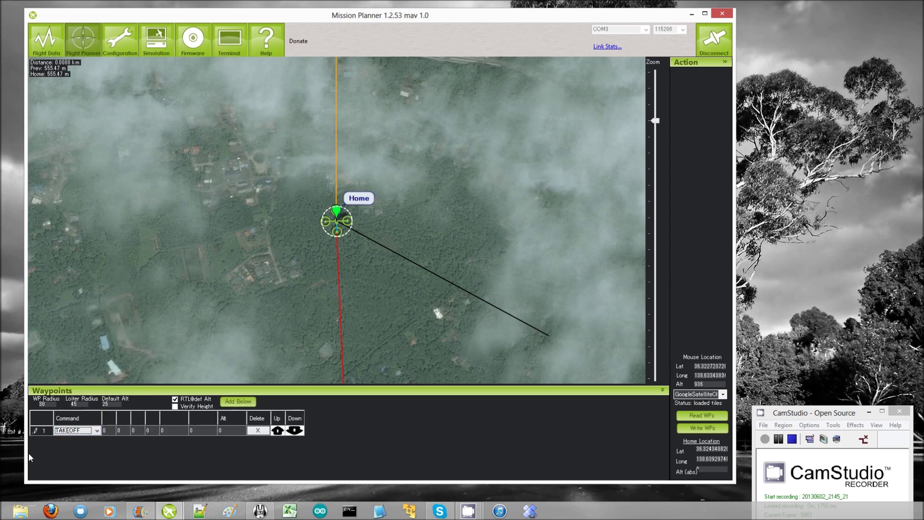
pyautogui.click(233, 429)
pyautogui.click(235, 430)
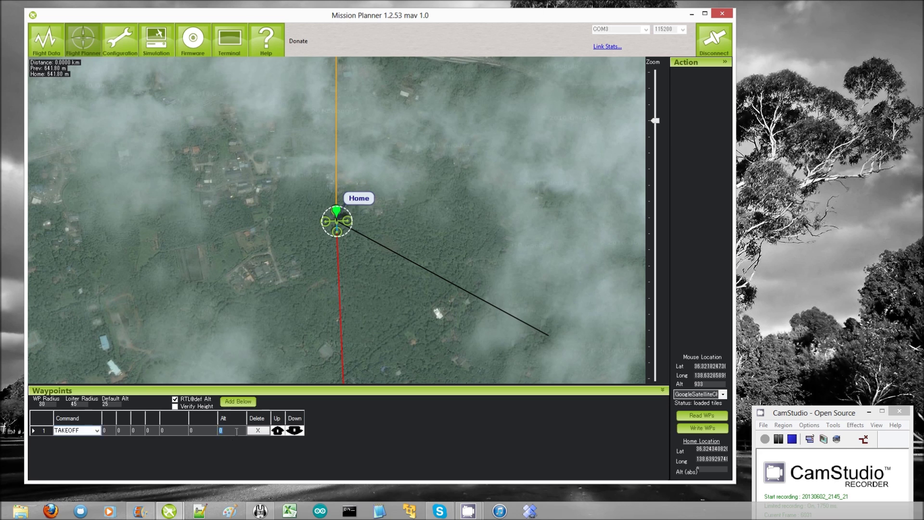
pyautogui.write('25')
pyautogui.click(201, 429)
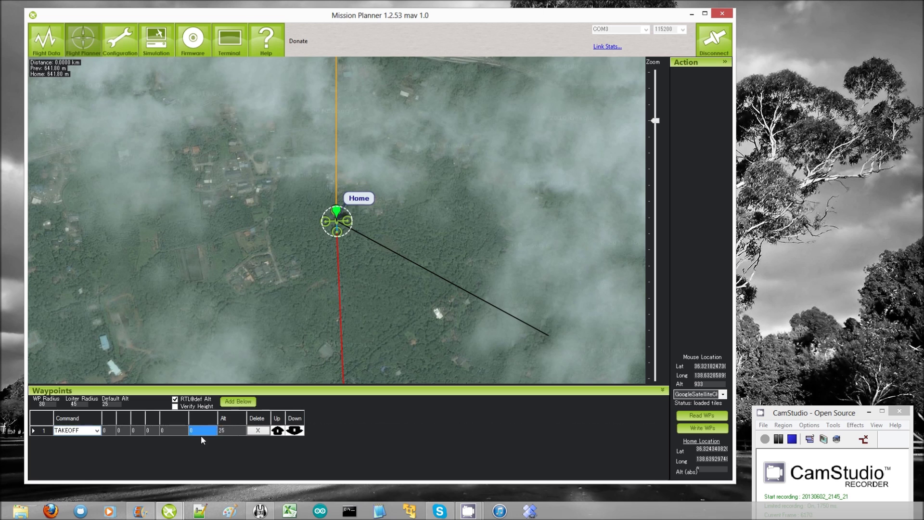
pyautogui.click(365, 277)
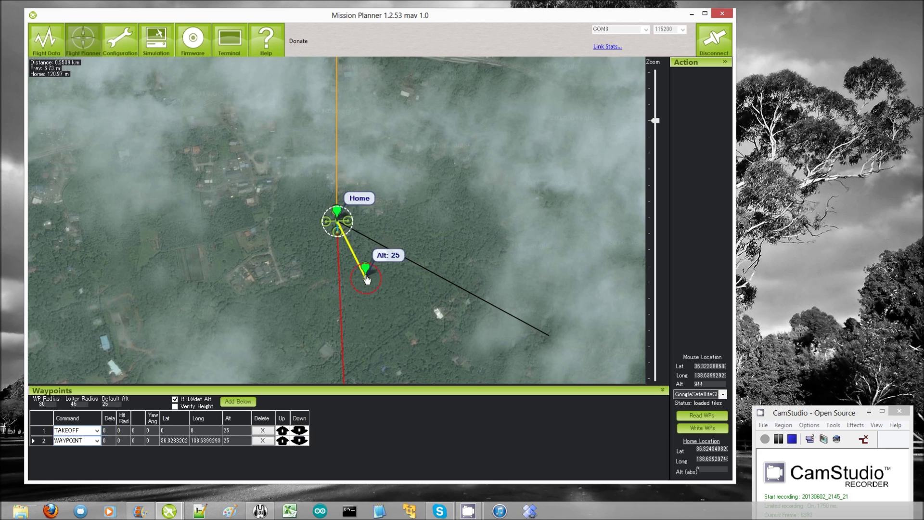
# Drag waypoint 2 to sit just south of Home and zoom in around it.
pyautogui.moveTo(367, 282); pyautogui.dragTo(340, 273)
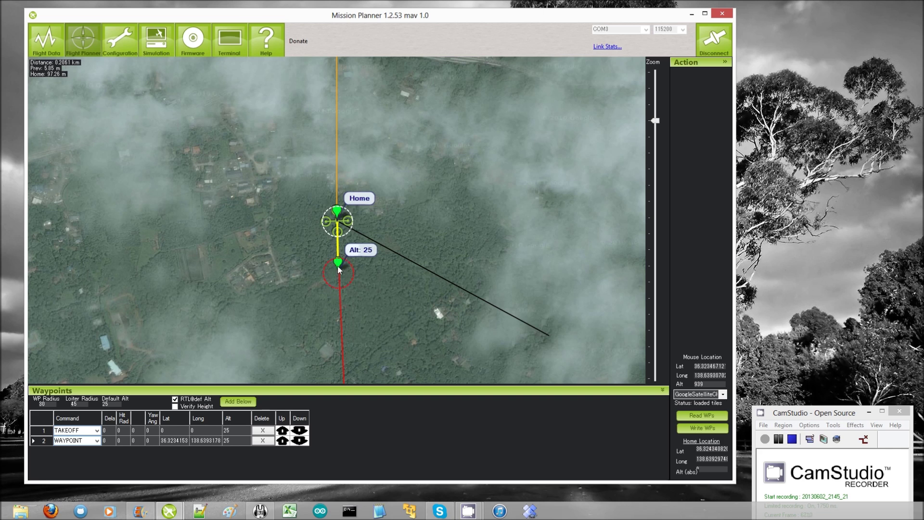
pyautogui.moveTo(338, 266); pyautogui.dragTo(337, 261)
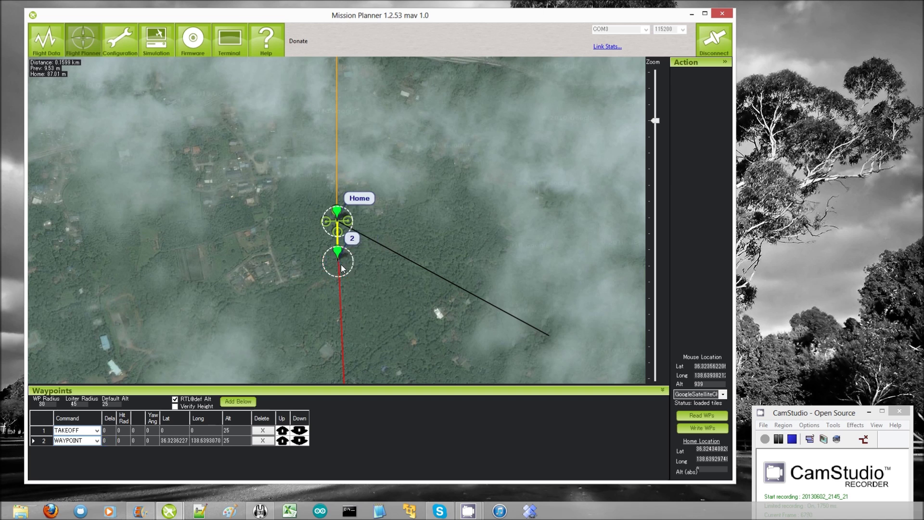
pyautogui.moveTo(339, 264); pyautogui.dragTo(340, 245)
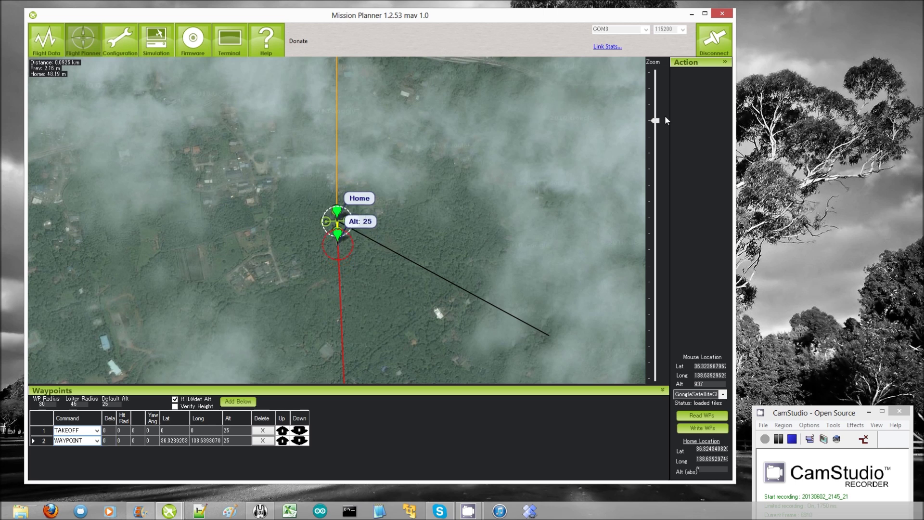
pyautogui.moveTo(655, 120); pyautogui.dragTo(655, 88)
# Confirm waypoint 2's altitude as 25.
pyautogui.moveTo(341, 316)
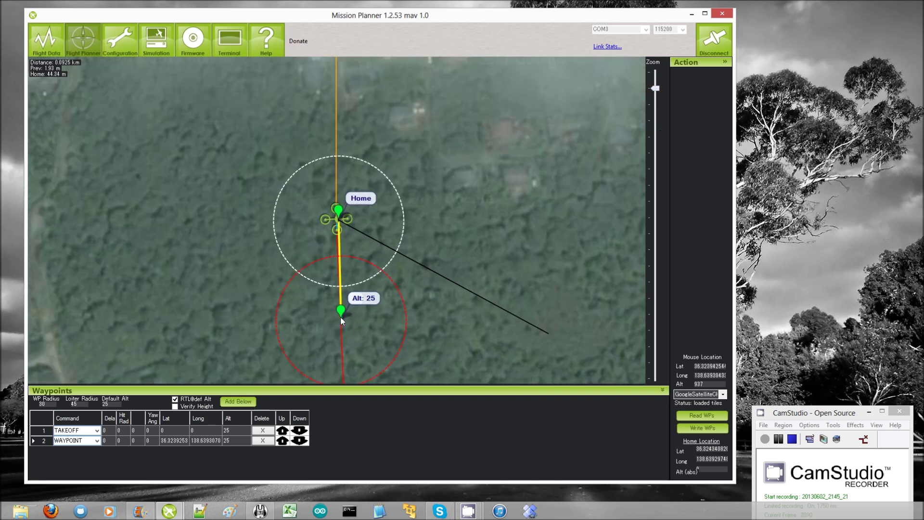
pyautogui.click(236, 440)
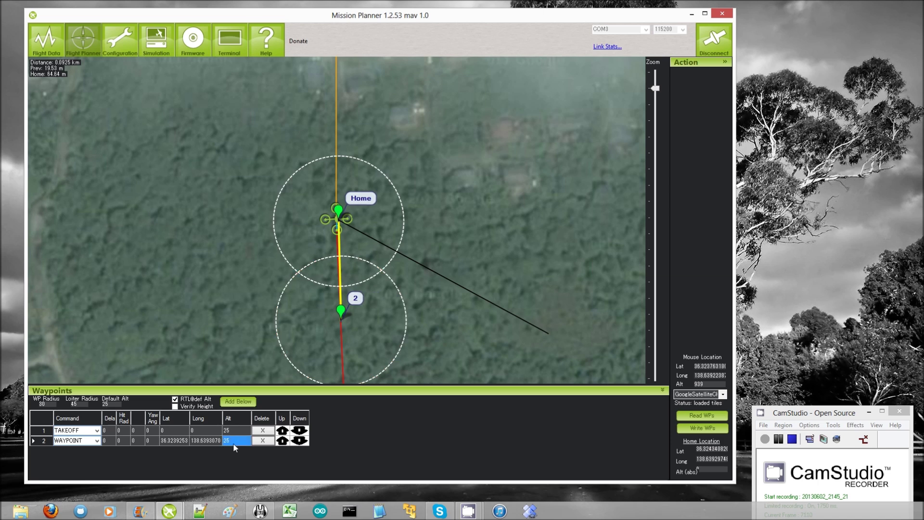
pyautogui.click(232, 440)
pyautogui.click(217, 441)
pyautogui.click(238, 440)
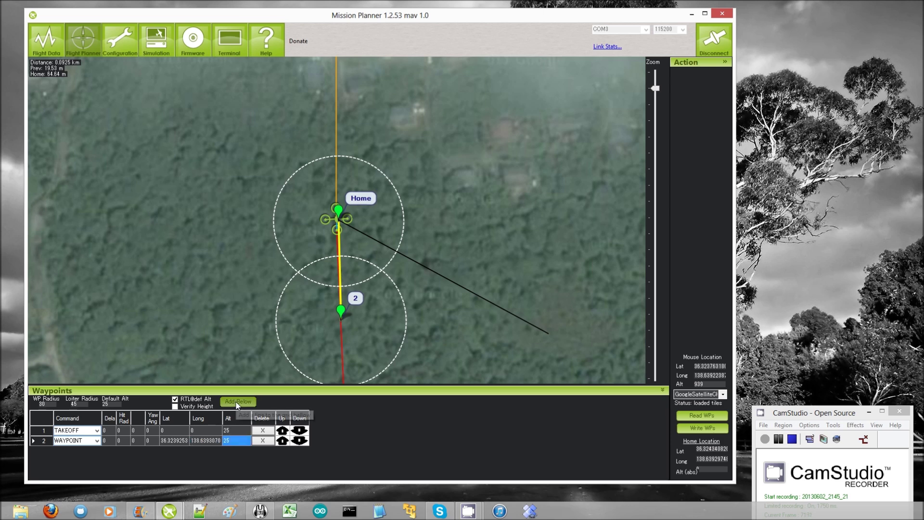
# Add row 3 as a RETURN_TO_LAUNCH command.
pyautogui.click(237, 402)
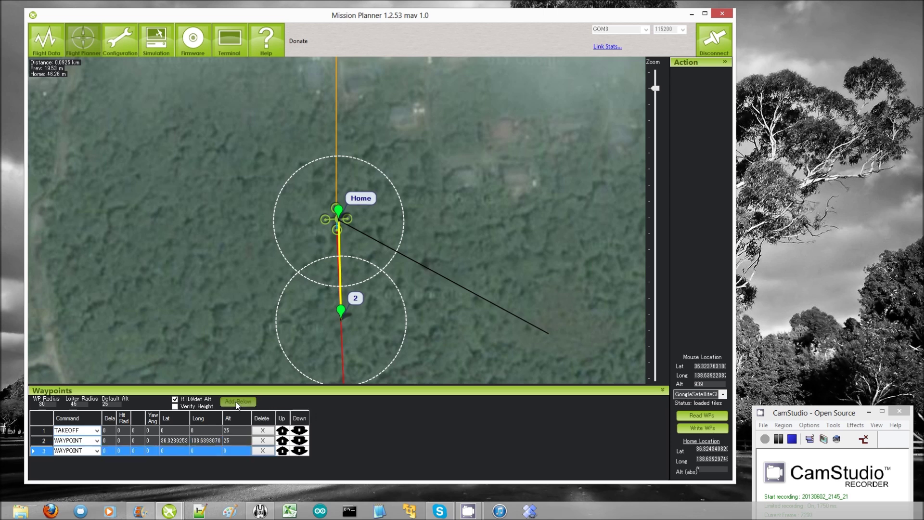
pyautogui.click(96, 452)
pyautogui.click(96, 452)
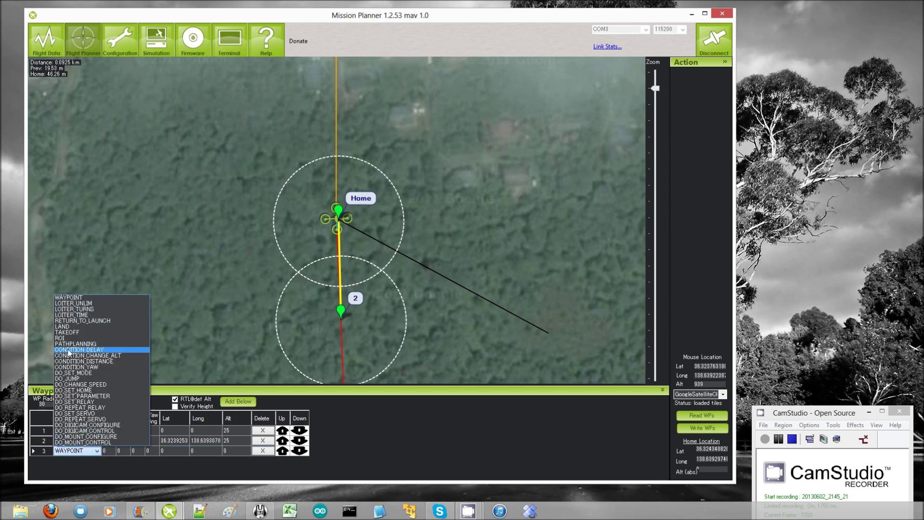
pyautogui.click(67, 322)
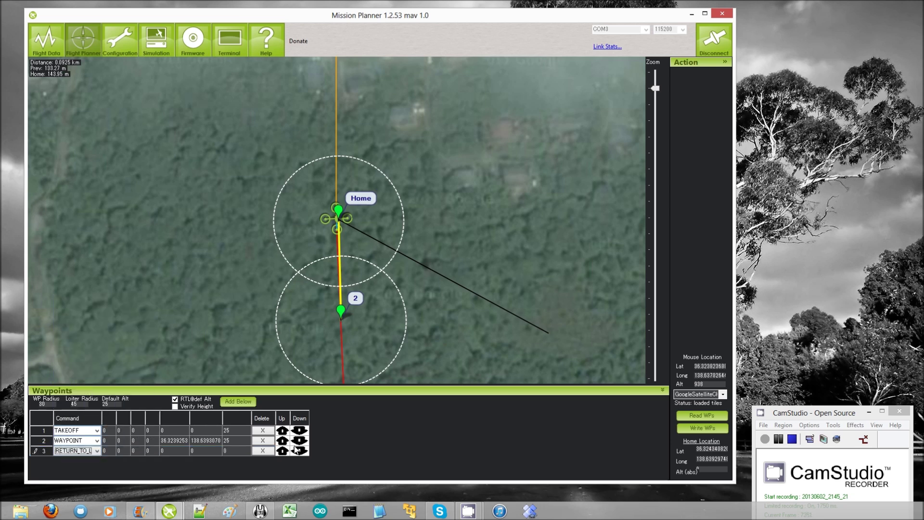
pyautogui.click(233, 452)
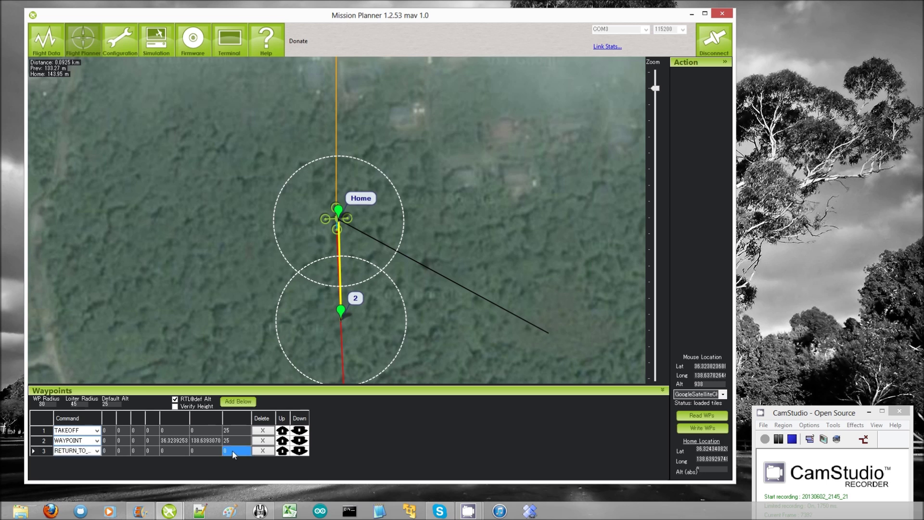
# Write the three-command mission to the copter, read it back, and go to configuration.
pyautogui.click(702, 429)
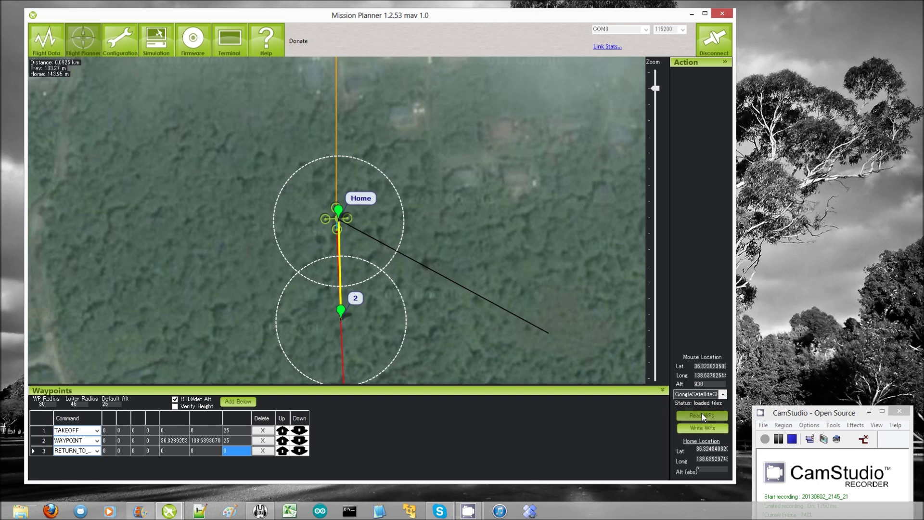
pyautogui.click(702, 416)
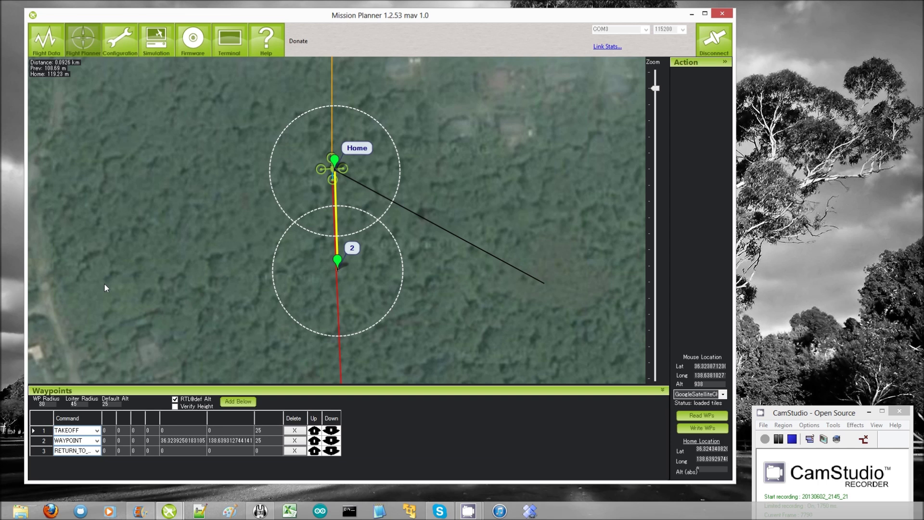
pyautogui.click(124, 51)
pyautogui.click(121, 36)
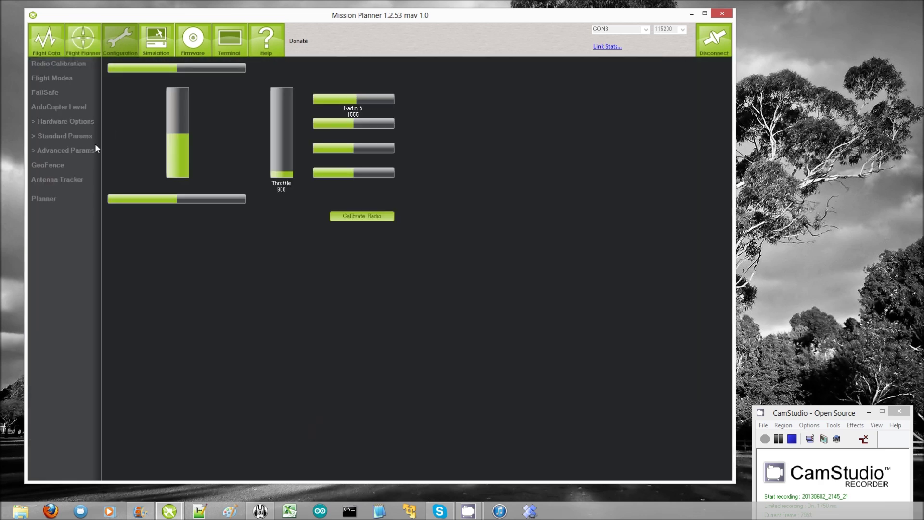
# Open the Advanced Parameter List and scroll down to the RTL parameters.
pyautogui.click(77, 151)
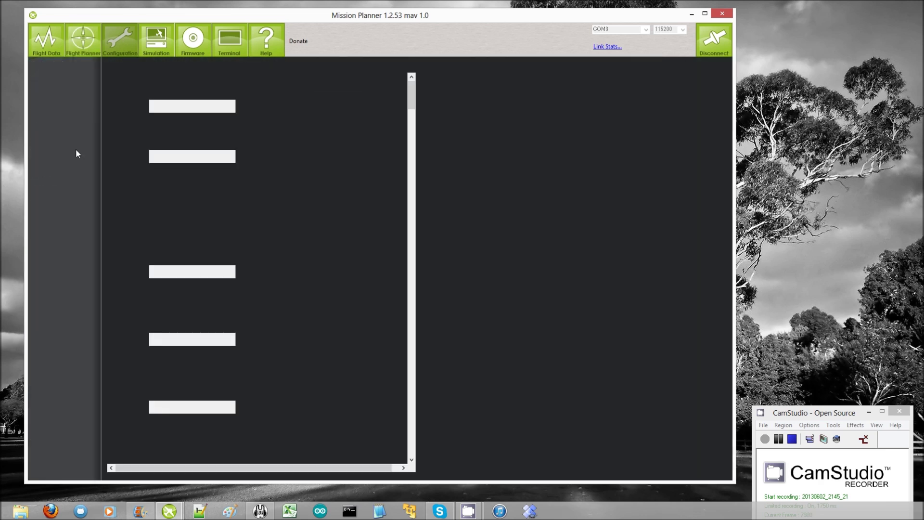
pyautogui.click(82, 160)
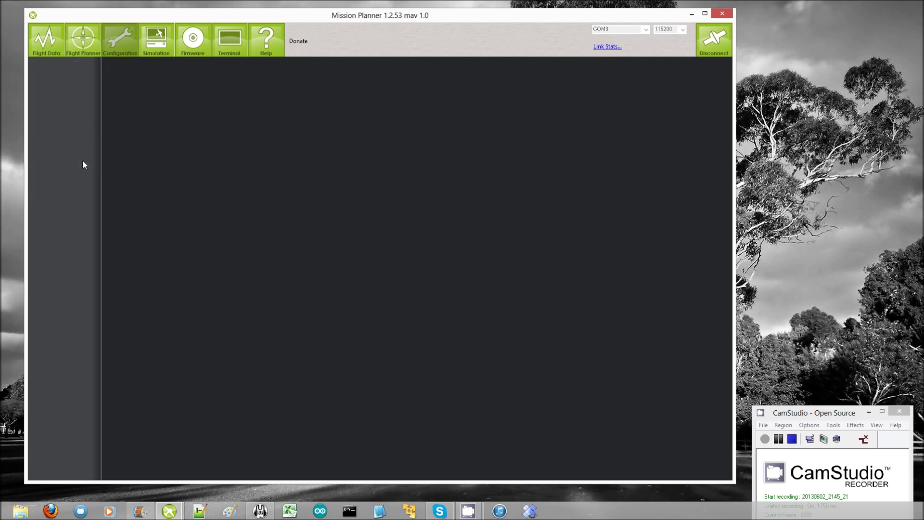
pyautogui.scroll(-8, 665, 337)
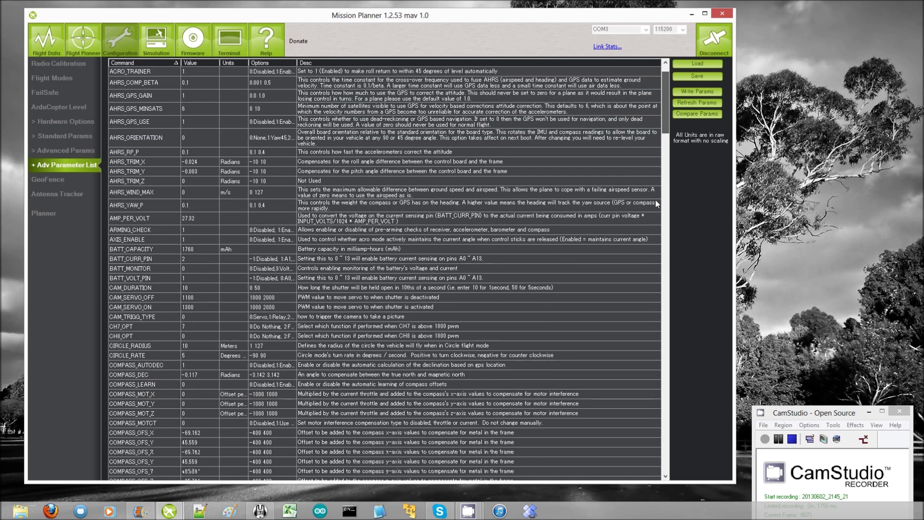
pyautogui.scroll(-10, 665, 337)
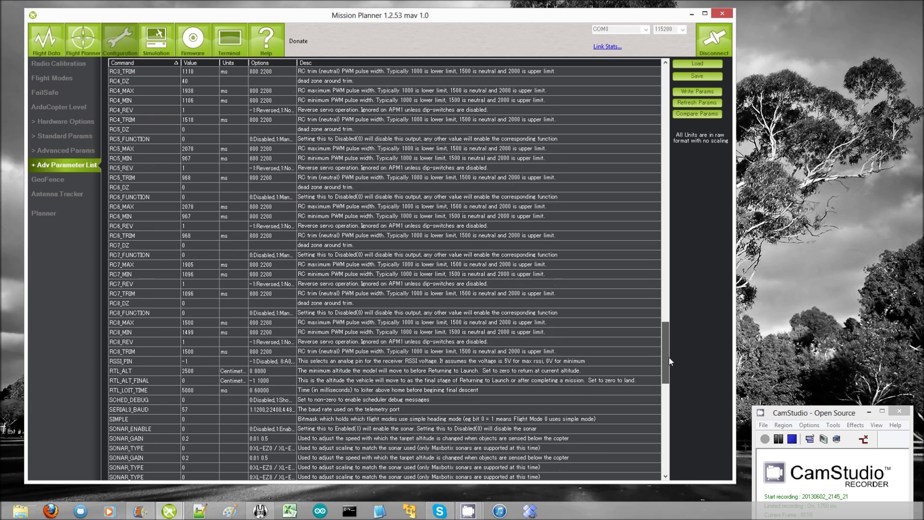
pyautogui.scroll(-5, 672, 374)
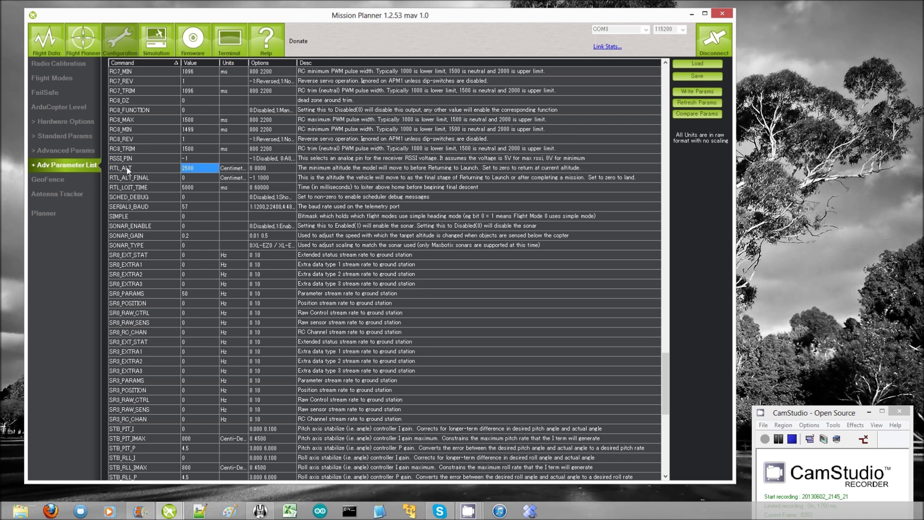
pyautogui.write('1')
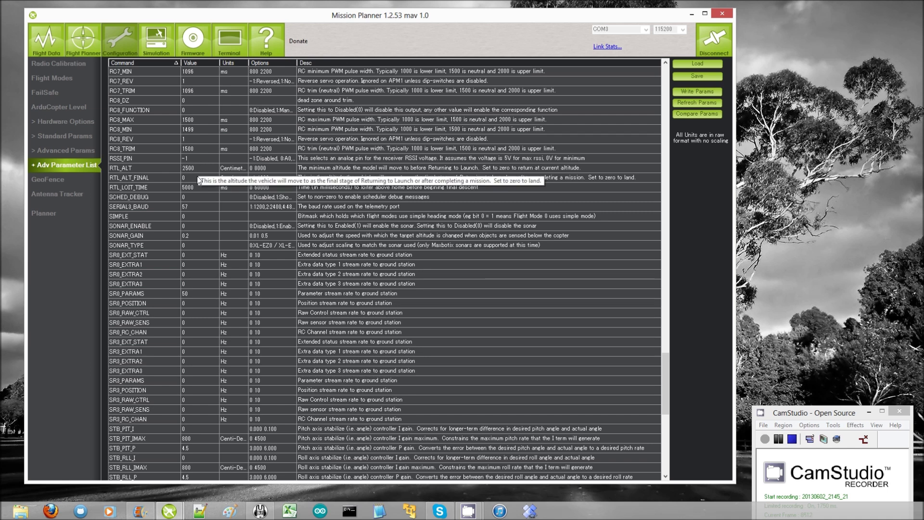
# Set RTL_ALT_FINAL to 200 and write the parameters to the copter.
pyautogui.click(198, 177)
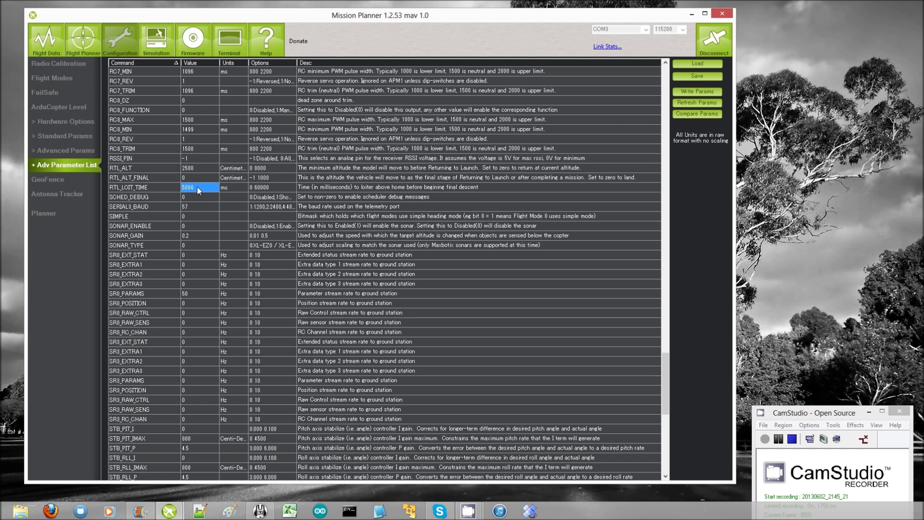
pyautogui.click(199, 188)
pyautogui.click(190, 178)
pyautogui.press('Return')
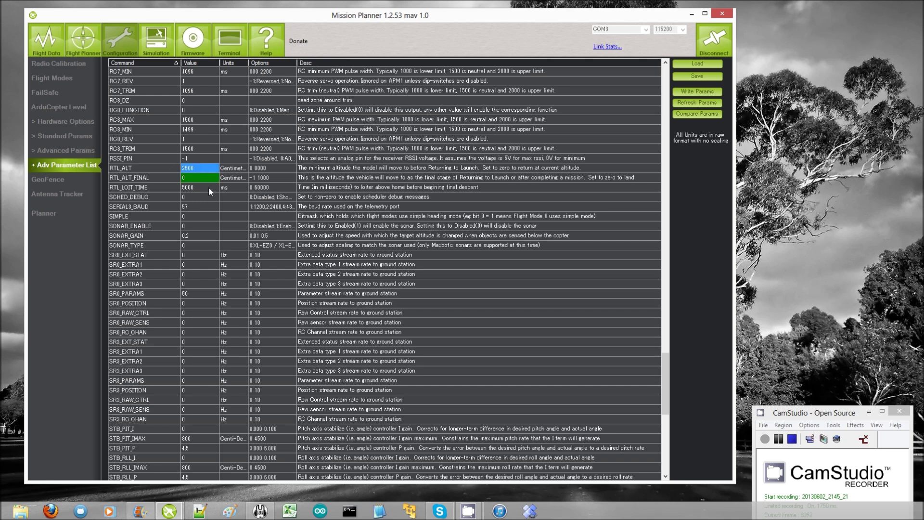
pyautogui.click(696, 95)
# Scroll to the WPNAV rows and revert a trial WPNAV_SPEED_DN edit of 150, keeping 200.
pyautogui.moveTo(670, 377); pyautogui.dragTo(674, 483)
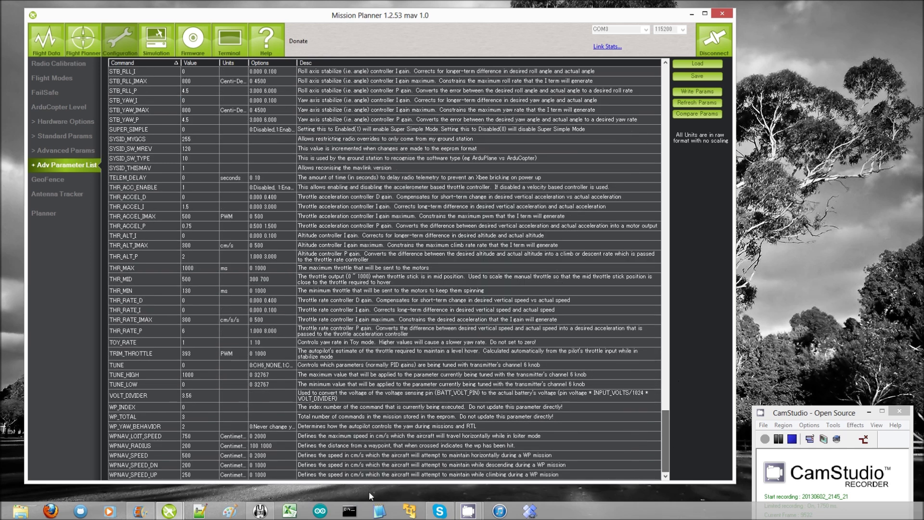
pyautogui.click(195, 463)
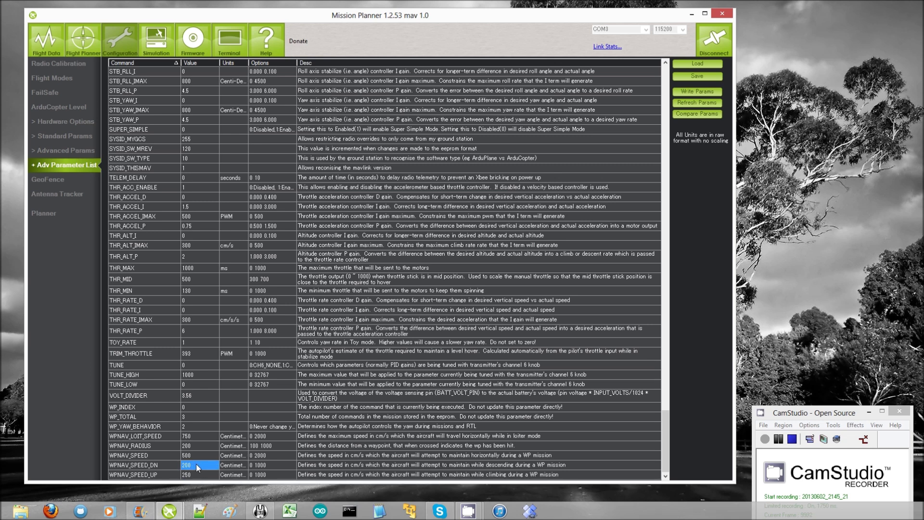
pyautogui.write('15')
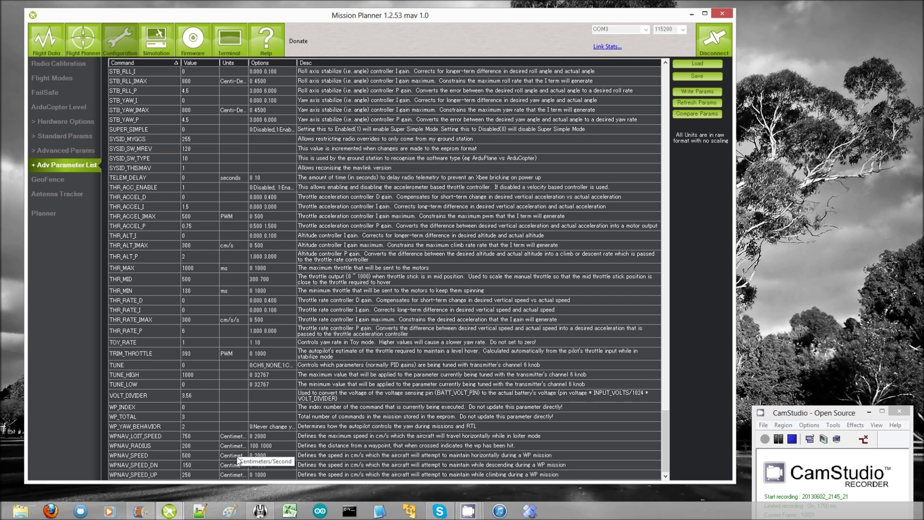
pyautogui.write('0')
pyautogui.press('BackSpace')
pyautogui.press('BackSpace')
pyautogui.press('BackSpace')
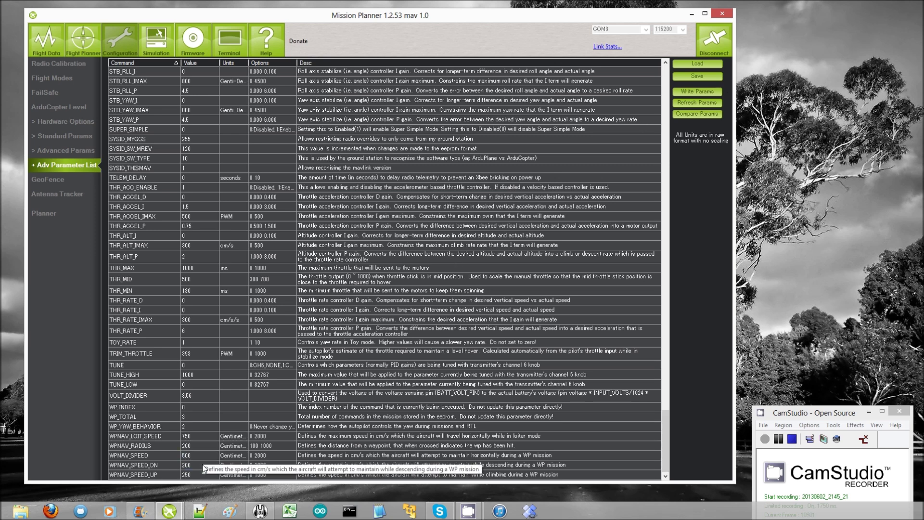
pyautogui.click(202, 466)
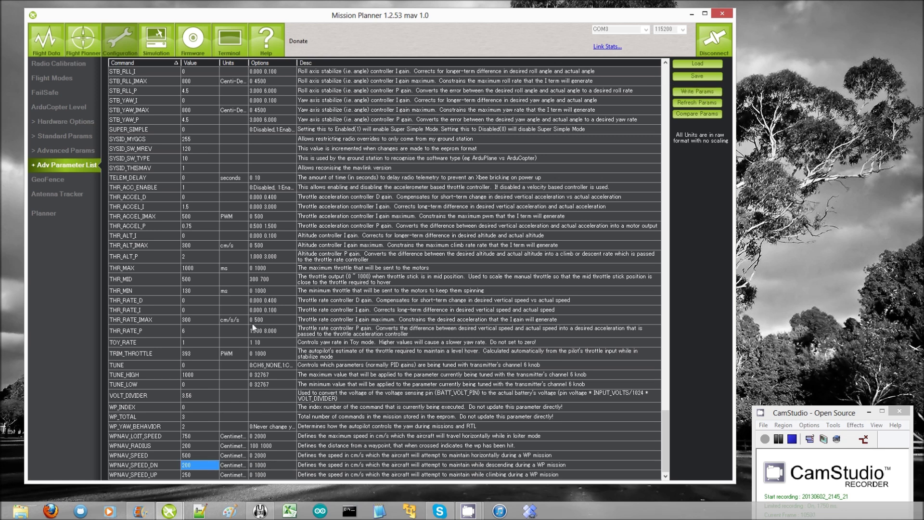
# Keep Flight Mode 1 Stabilize, set Mode 4 Loiter with Simple Mode, Mode 6 Auto, and save.
pyautogui.click(70, 77)
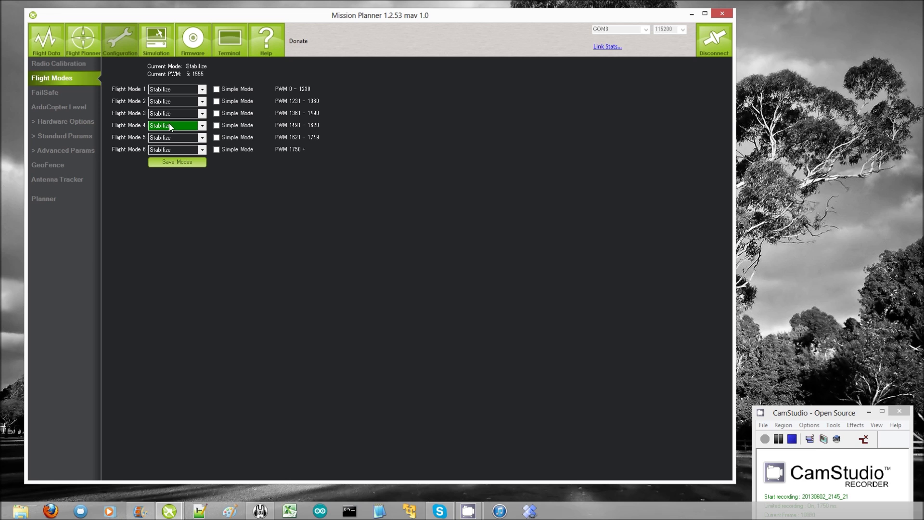
pyautogui.click(169, 88)
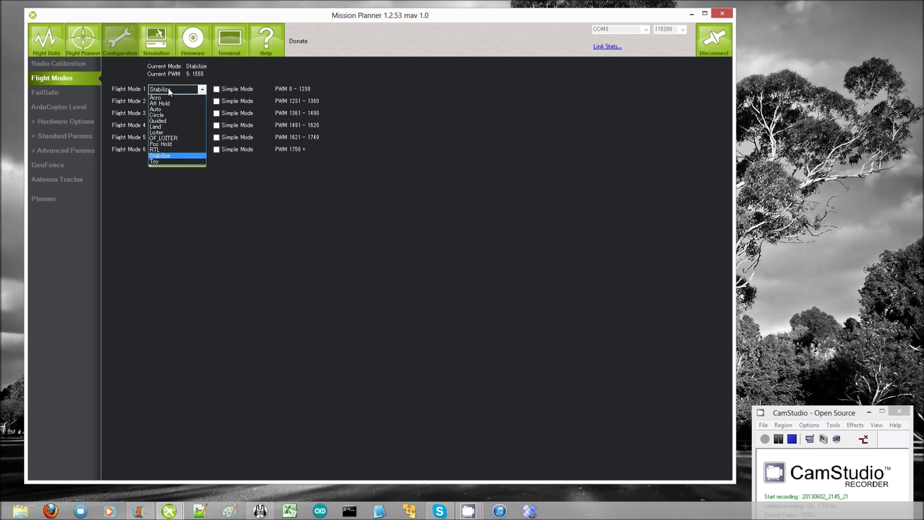
pyautogui.click(169, 88)
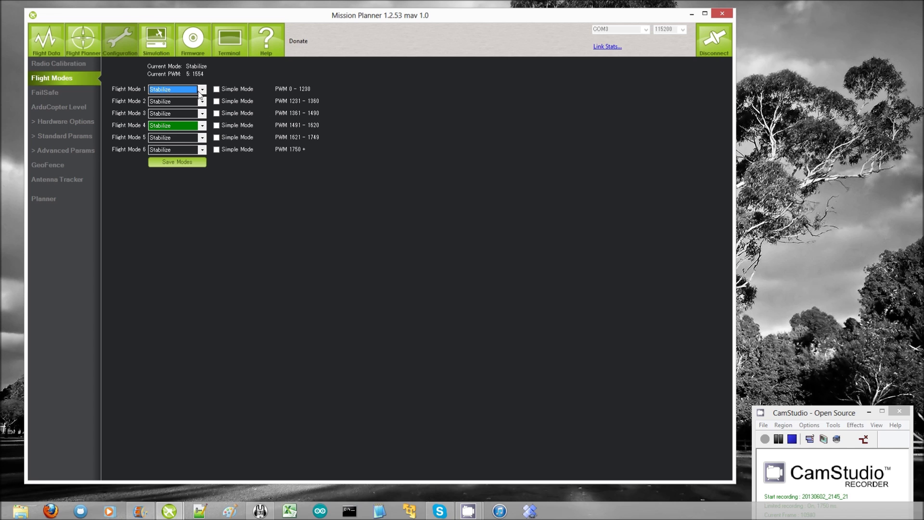
pyautogui.click(187, 126)
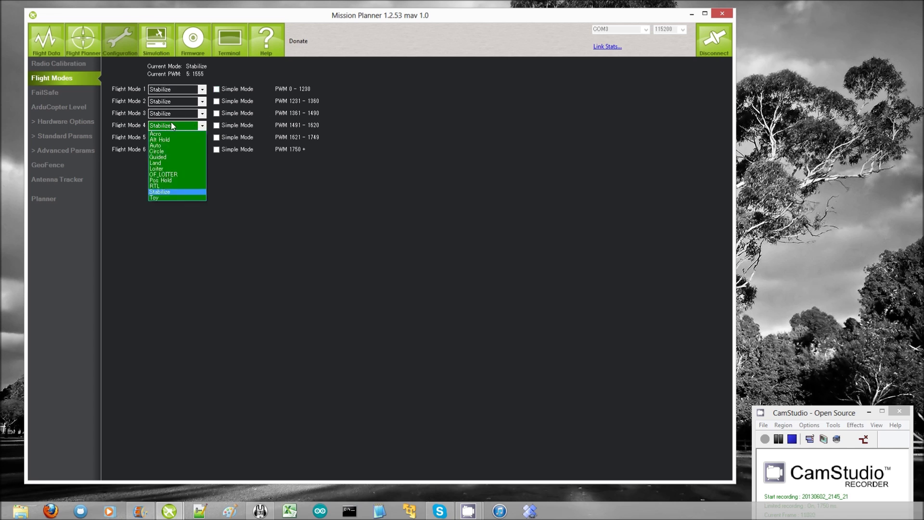
pyautogui.click(167, 170)
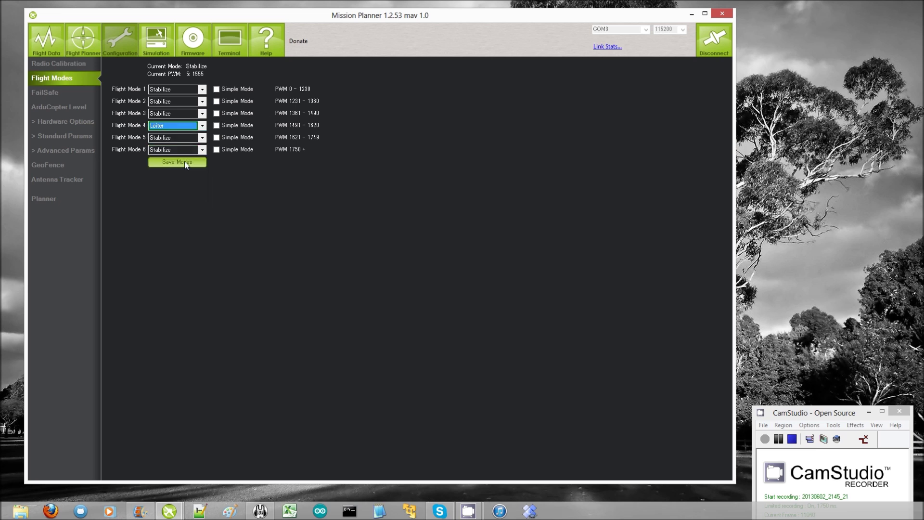
pyautogui.click(217, 125)
pyautogui.click(166, 150)
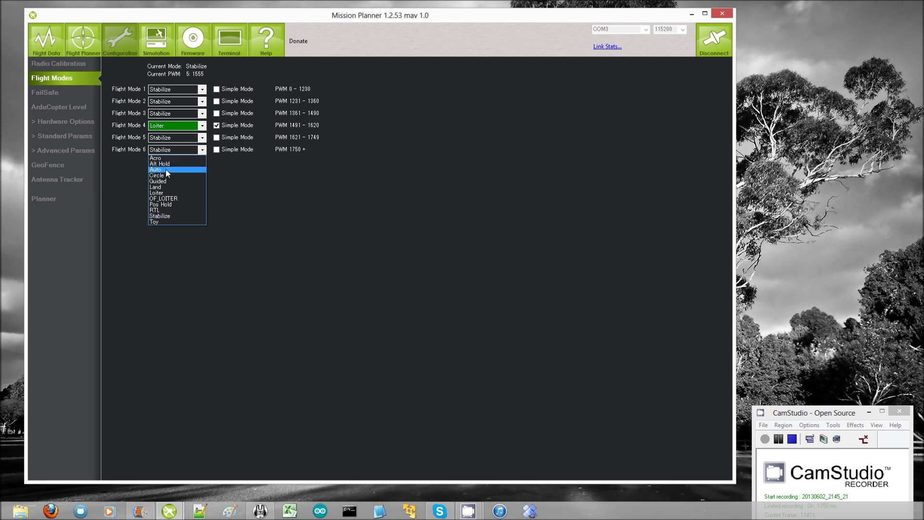
pyautogui.click(167, 171)
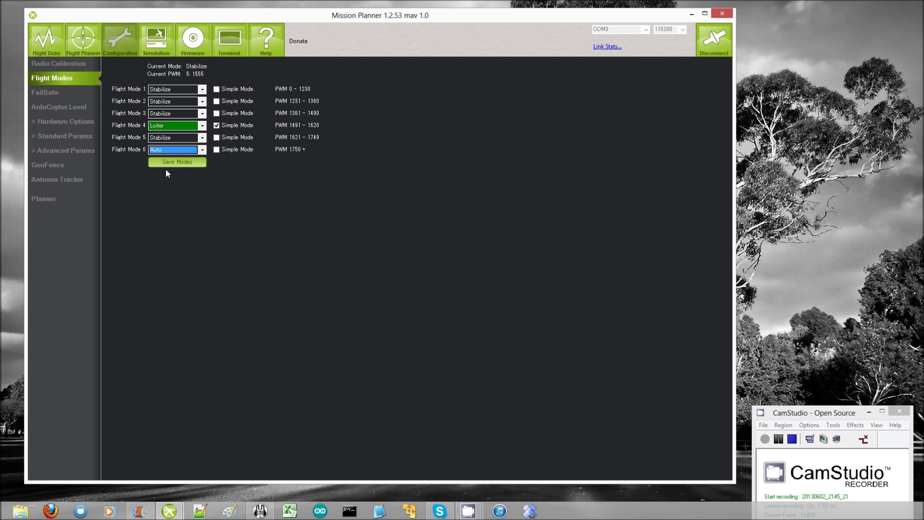
pyautogui.click(190, 163)
# Return to the Flight Planner map showing the TAKEOFF, waypoint 2 and RETURN_TO_LAUNCH mission.
pyautogui.click(90, 42)
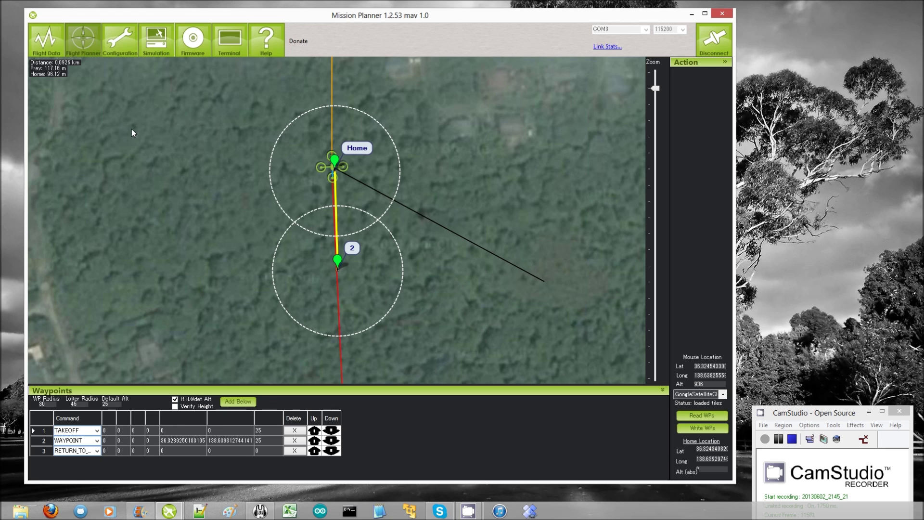